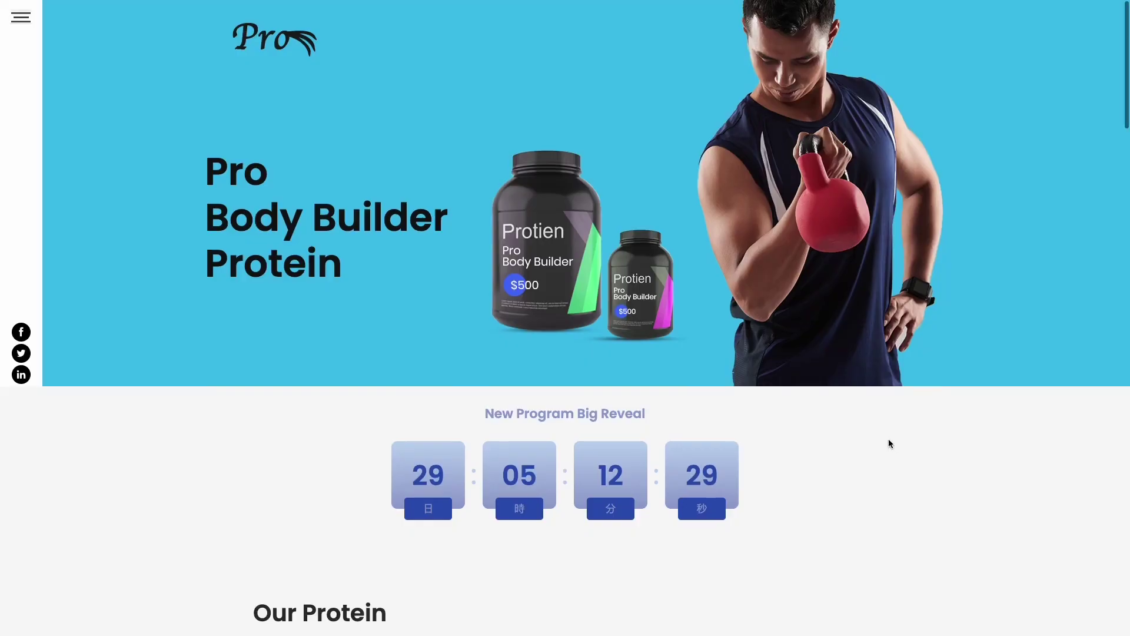
scroll(889, 444, down, 3)
scroll(889, 443, down, 2)
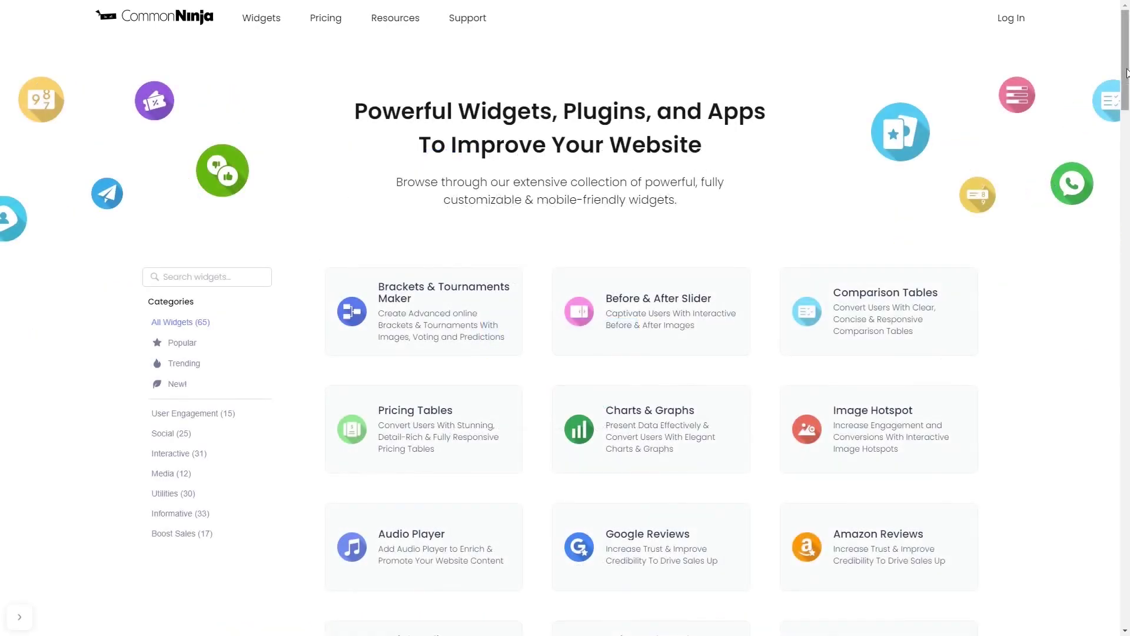
drag(1127, 73, 1127, 217)
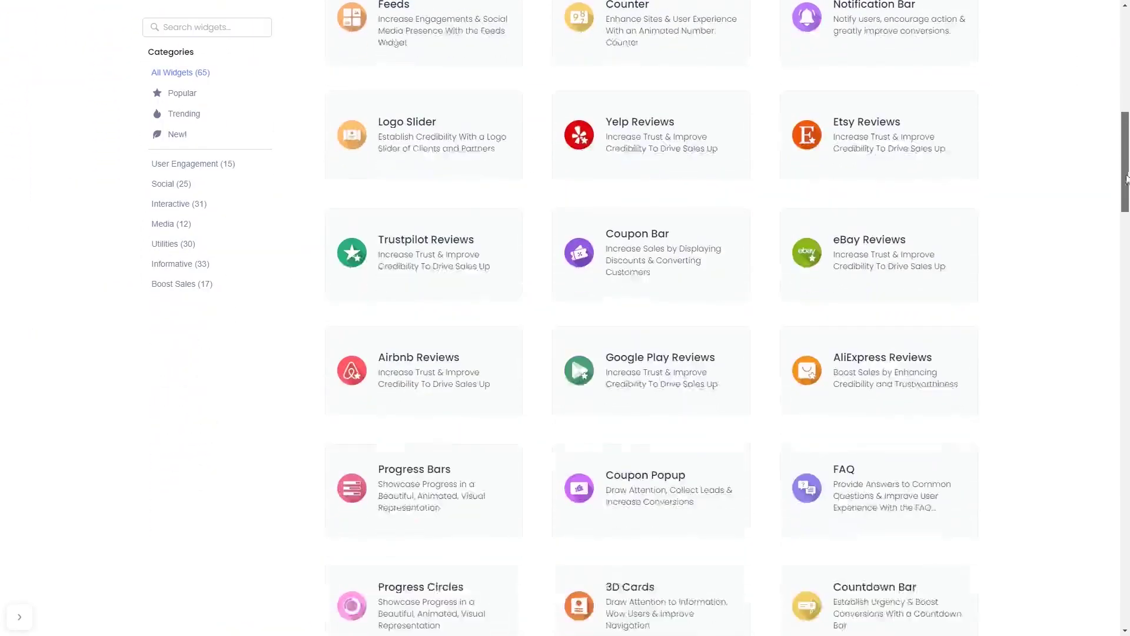
drag(1127, 216, 1127, 388)
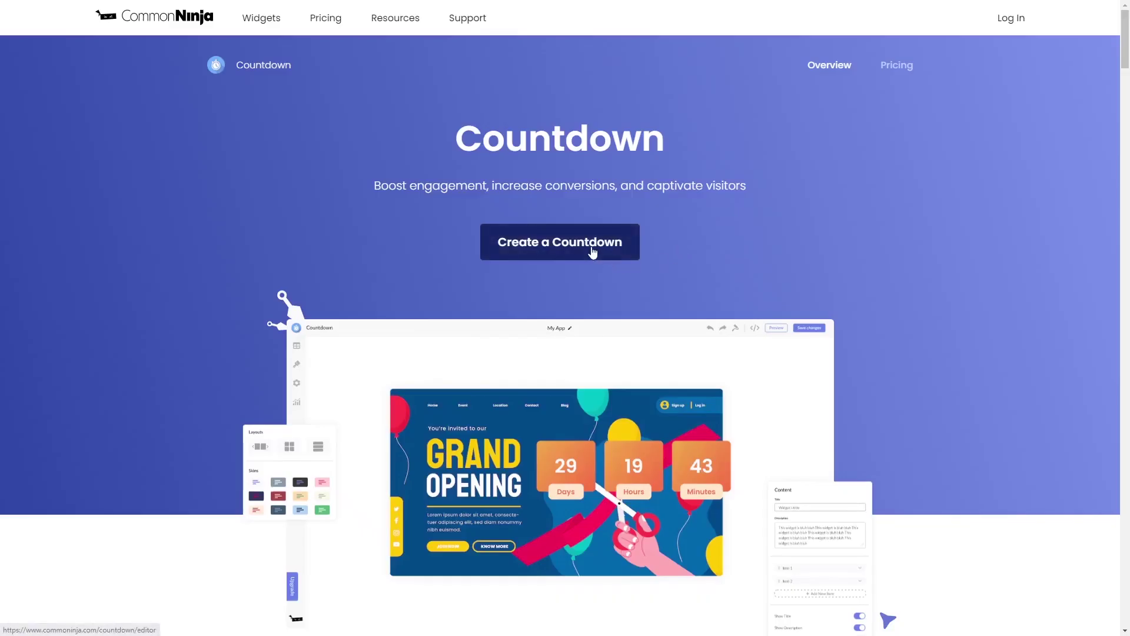
Step: Create a new Countdown widget, which opens as 'My Countdown' with a flip-style timer
click(593, 252)
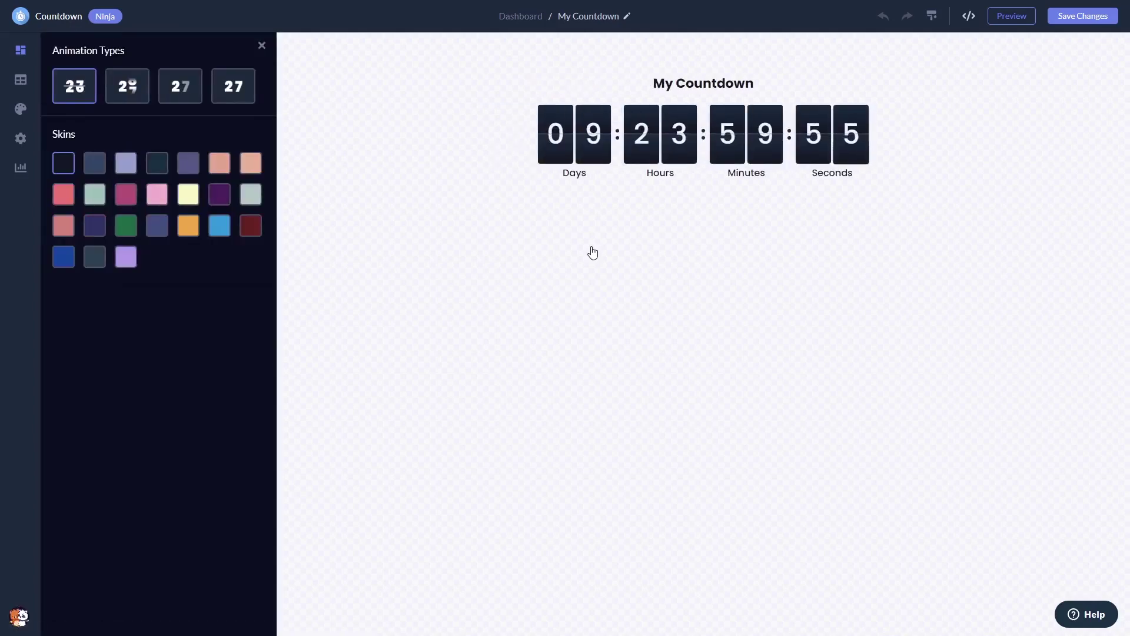
Step: Switch the countdown to card-style digits with labels beside the numbers
click(140, 99)
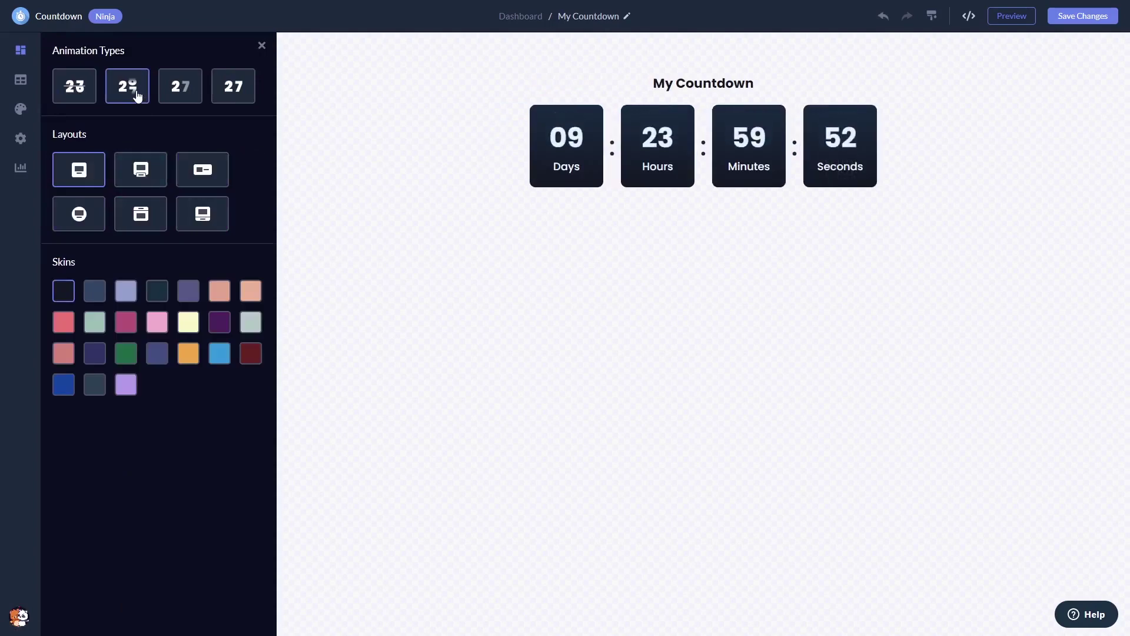
click(141, 172)
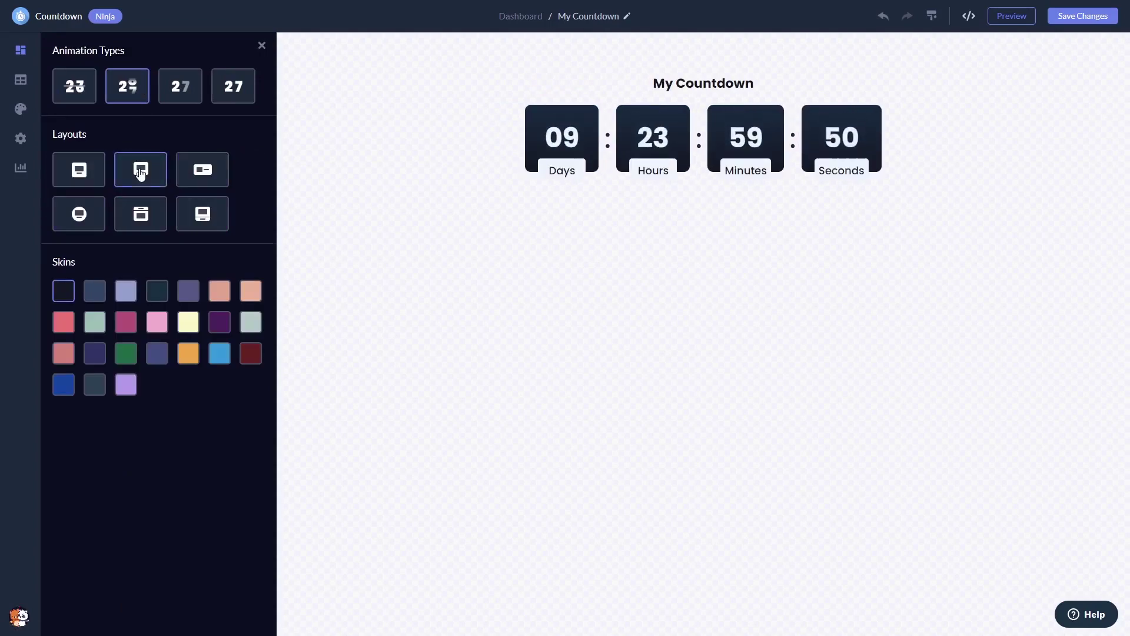
click(199, 173)
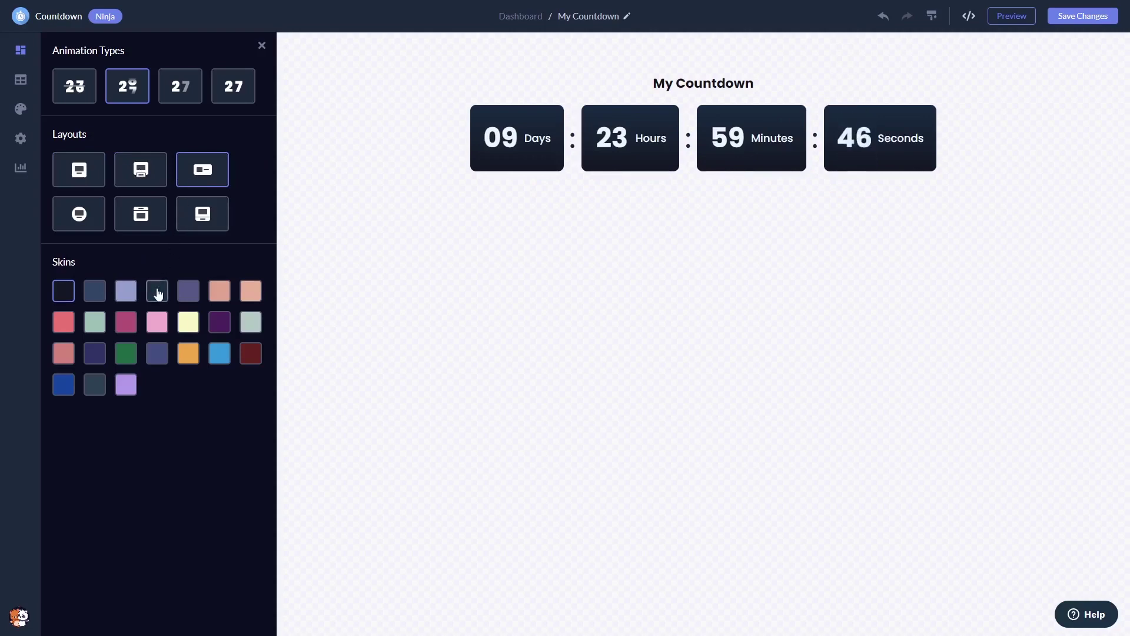
Step: Apply the green colour scheme after trying pink and magenta
click(157, 324)
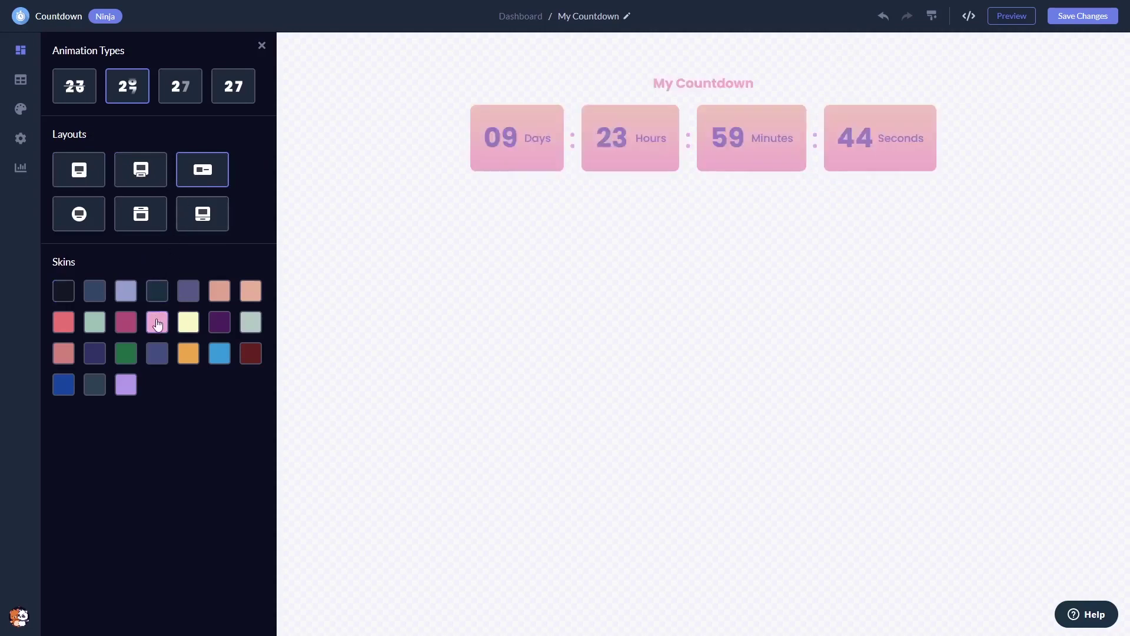
click(129, 327)
click(129, 355)
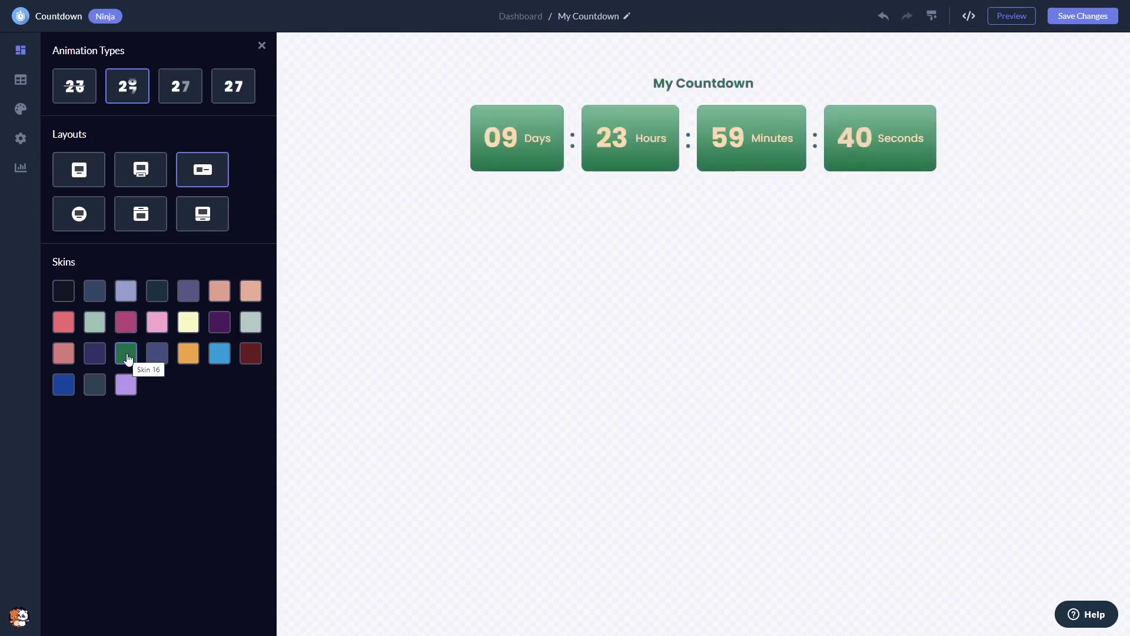
click(27, 82)
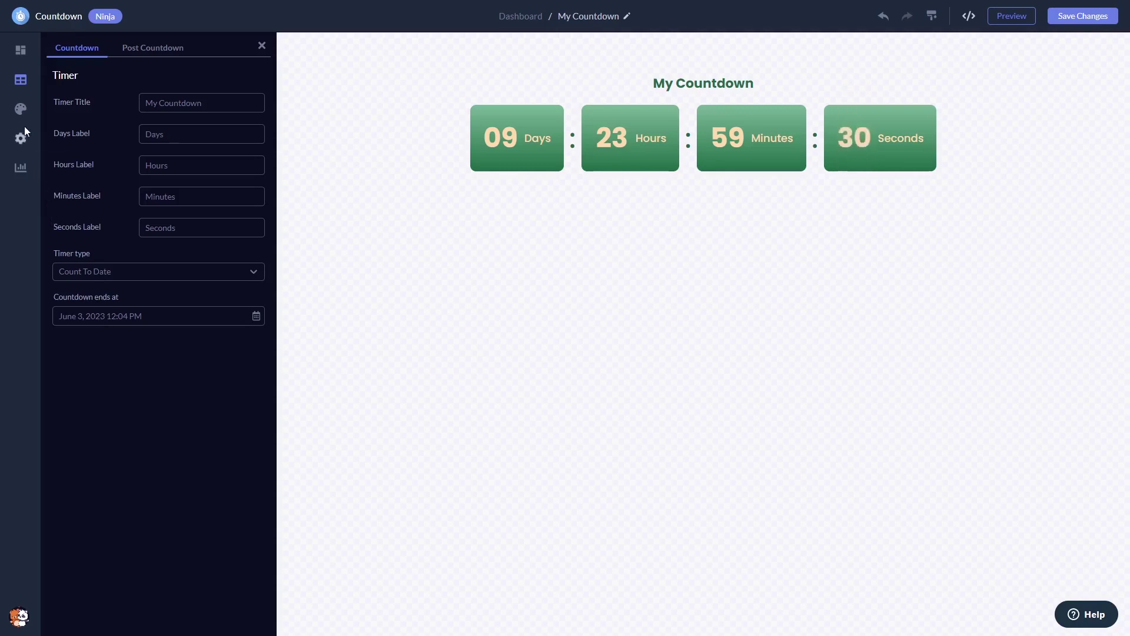
Step: Strongly round the digit blocks and slightly round the outer container's corners
click(21, 112)
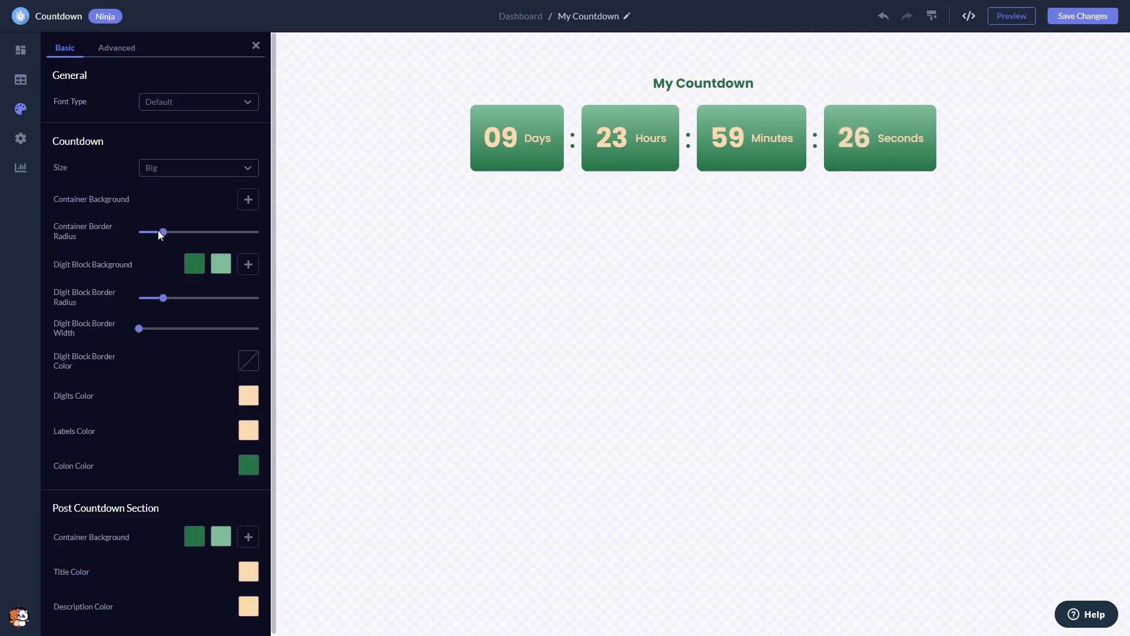
mouse_move(163, 231)
mouse_down()
mouse_move(185, 231)
mouse_move(148, 231)
mouse_up()
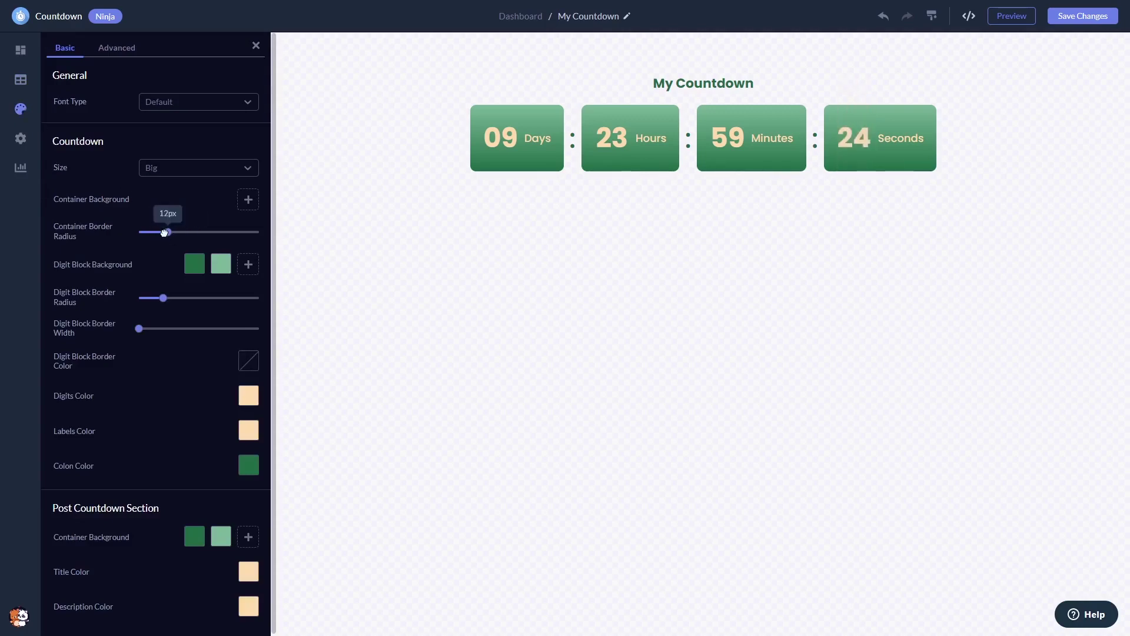
drag(163, 300, 232, 298)
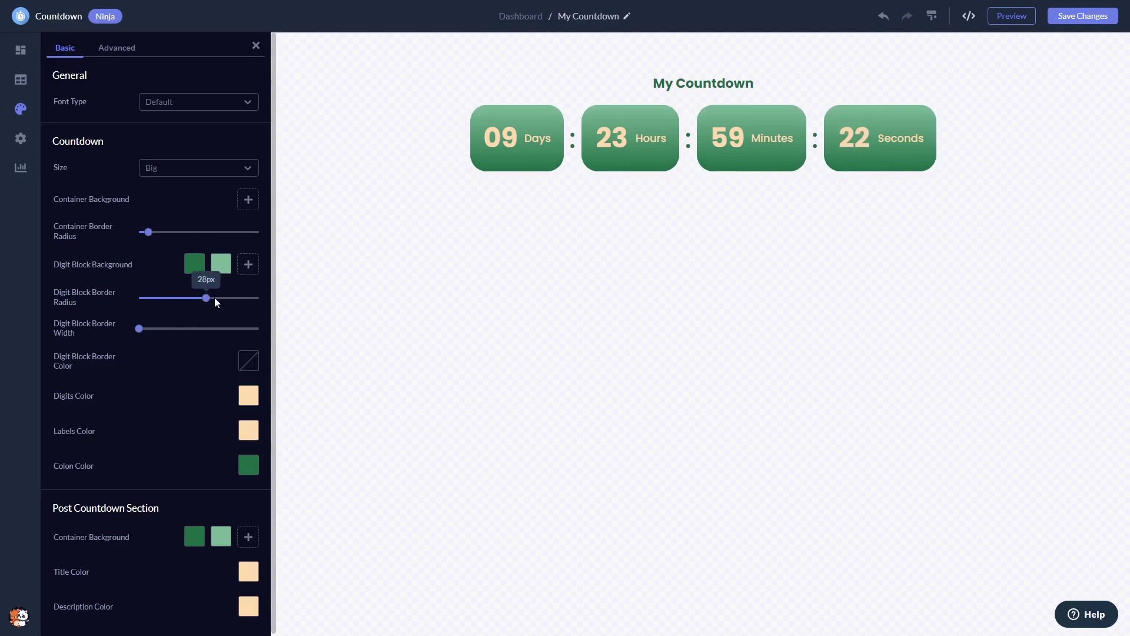
mouse_move(139, 329)
mouse_down()
mouse_move(174, 329)
mouse_move(119, 327)
mouse_up()
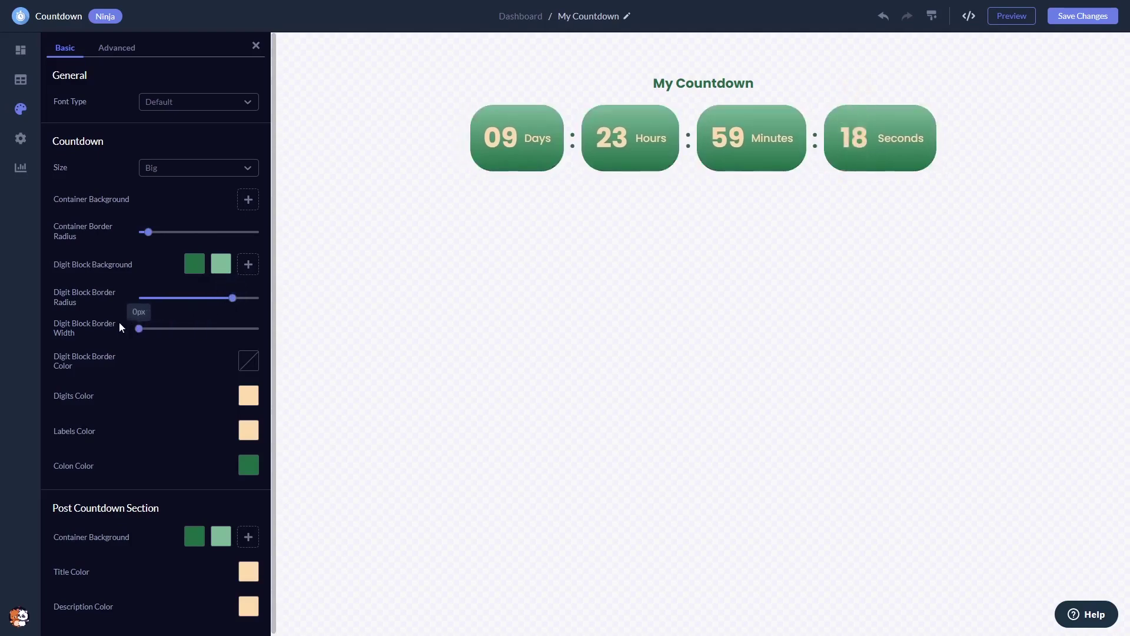
Step: Show the Visibility toggles for title, container, digit boxes, labels and time units
click(21, 139)
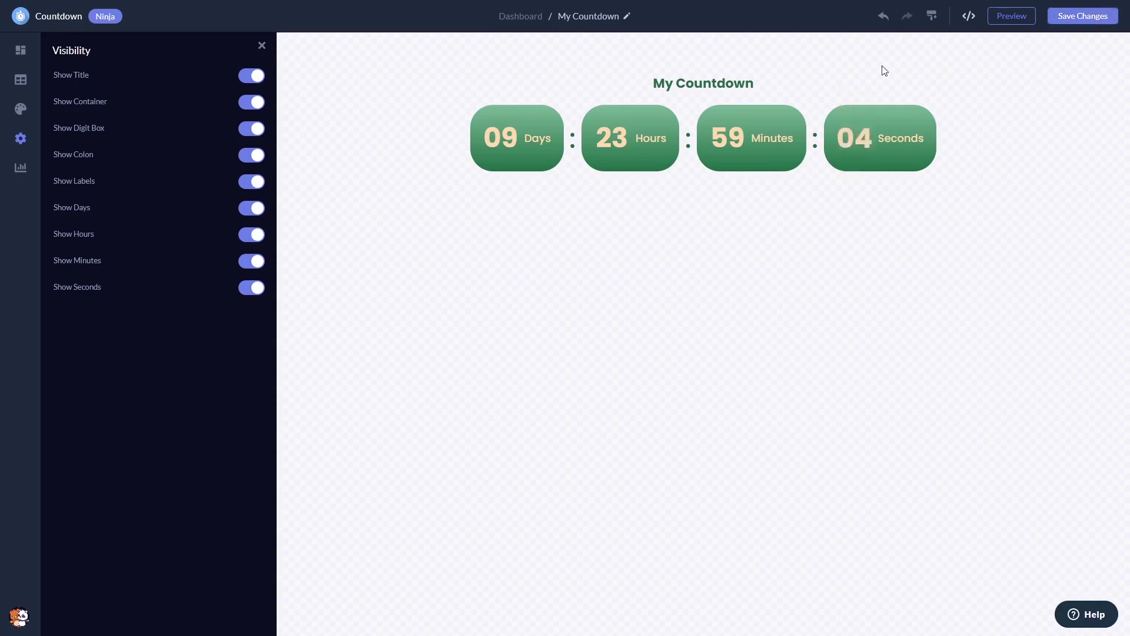
Step: Copy the widget's installation script from the dashboard's Add to site dialog
click(534, 23)
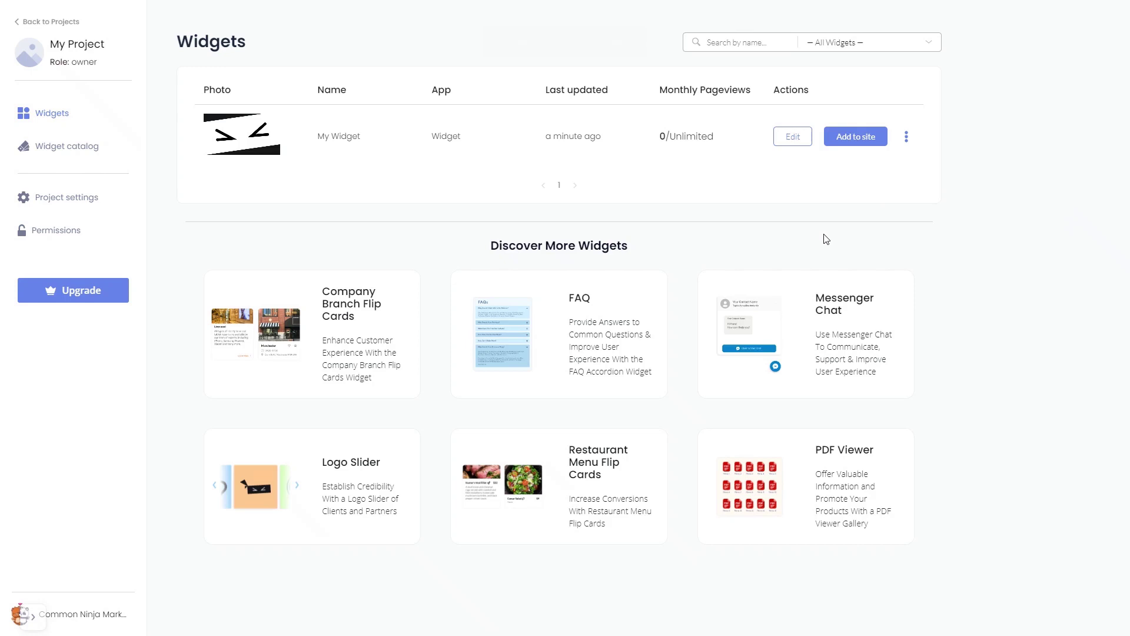
click(860, 141)
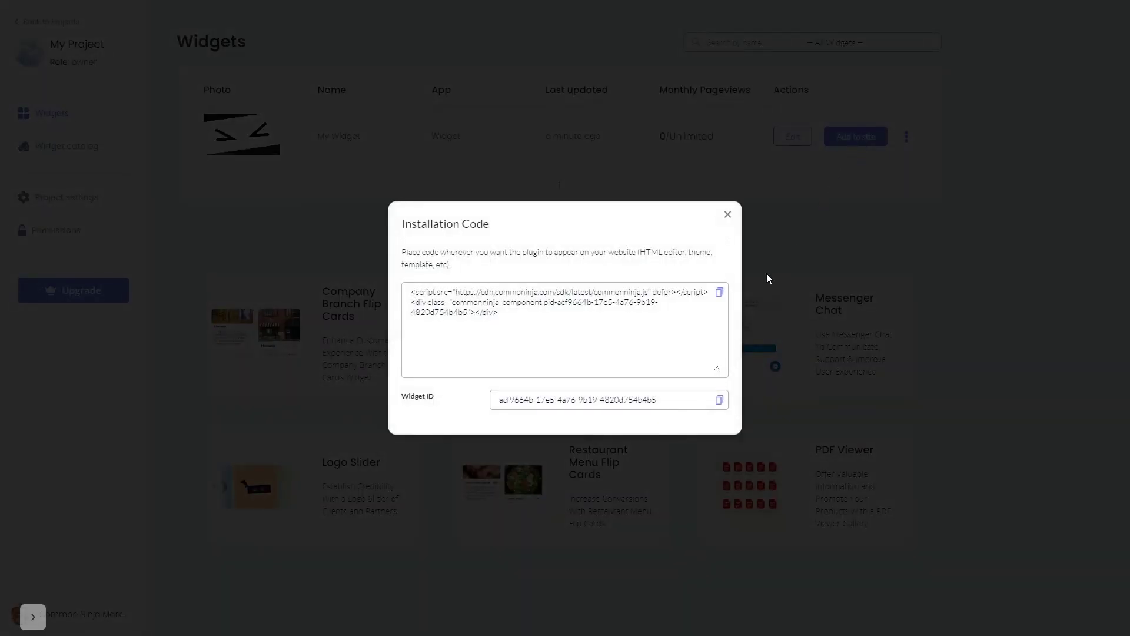
click(721, 296)
click(720, 295)
click(730, 215)
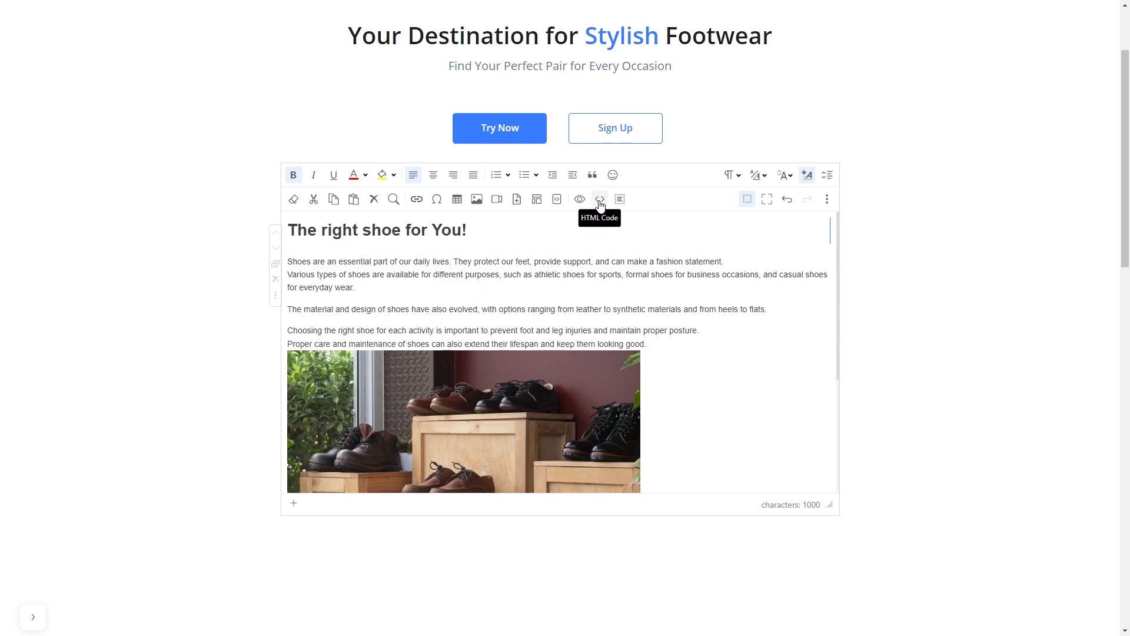
Step: Paste the countdown embed code on a new line below the footwear page's heading
click(600, 200)
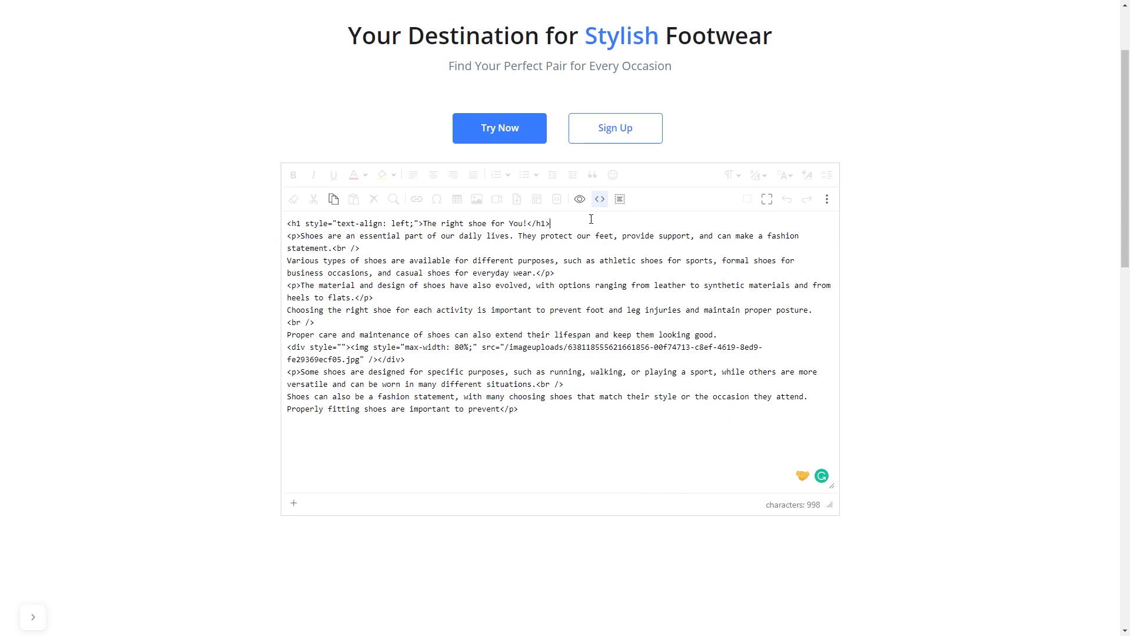
key(Return)
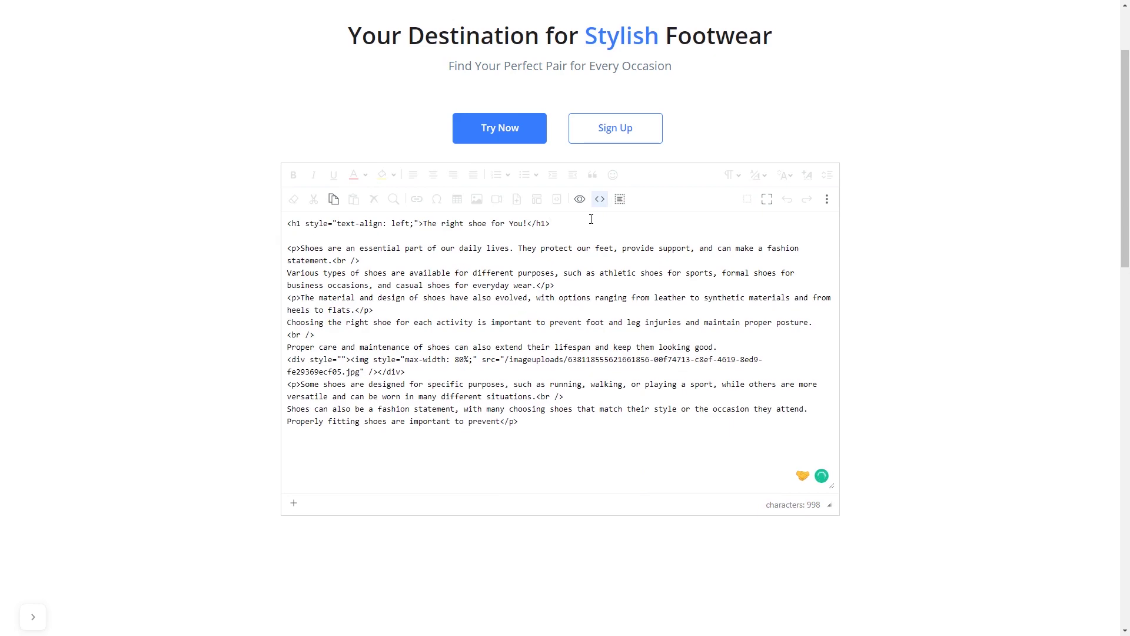
key(ctrl+v)
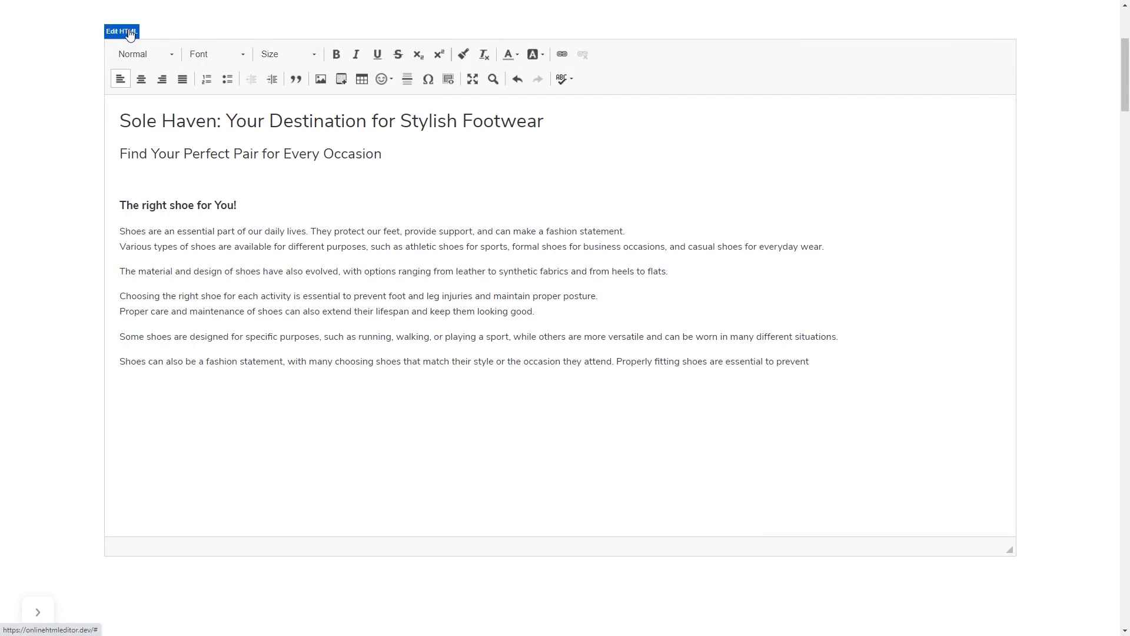
Step: Paste the embed code on empty line 8 of the second builder's HTML source
click(130, 35)
click(220, 203)
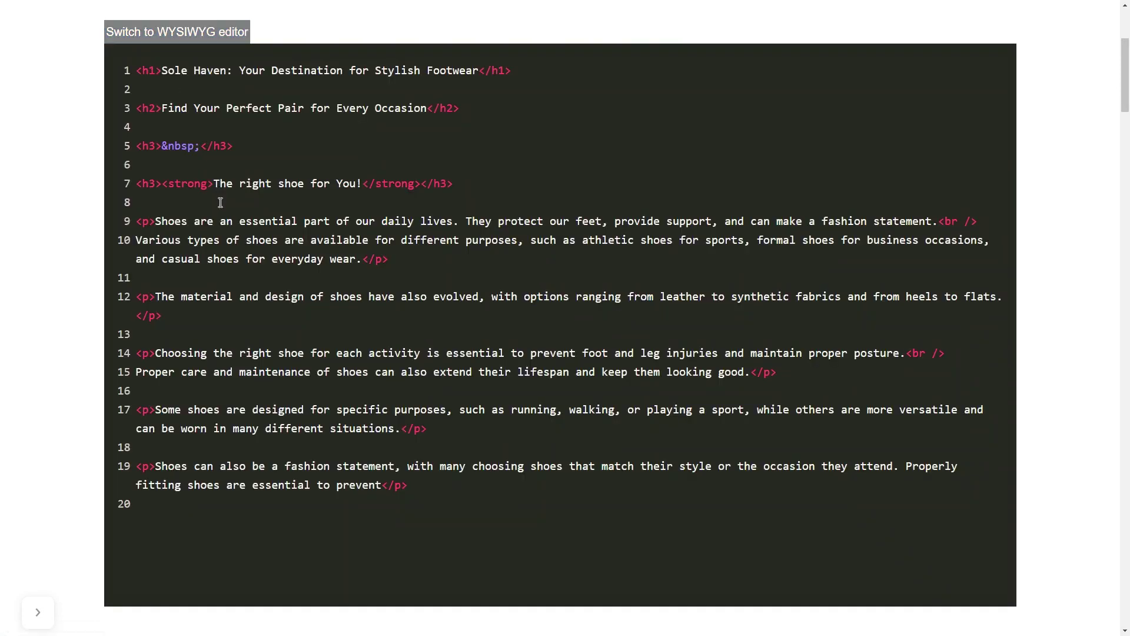
key(ctrl+v)
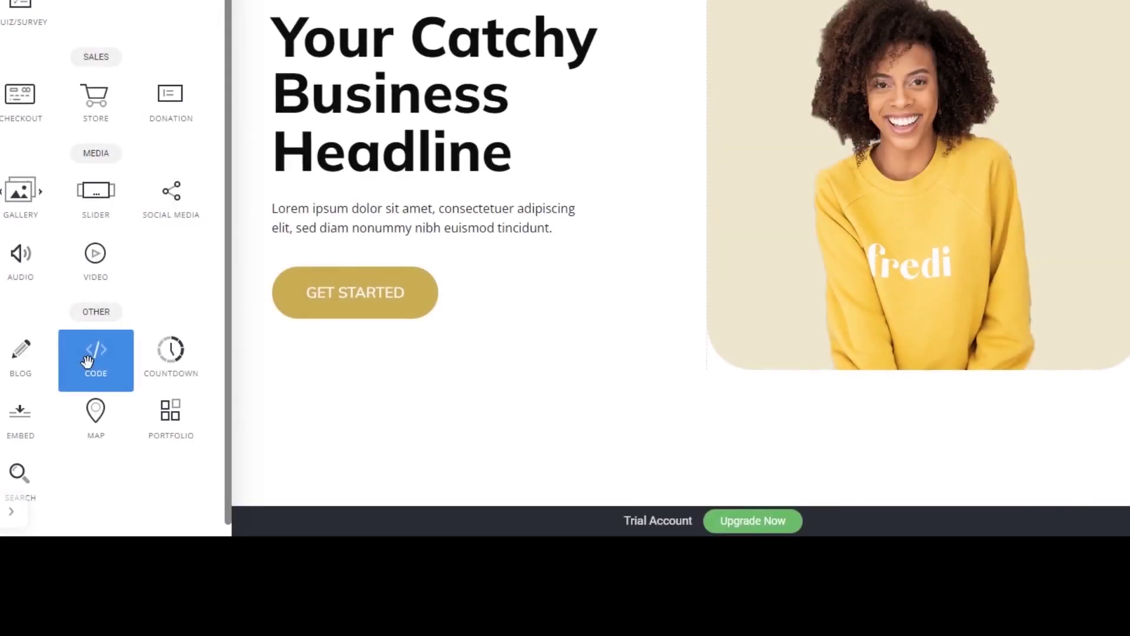
Step: Add Code, Embed Code and HTML blocks to the page and paste in the countdown snippet
drag(87, 361, 665, 446)
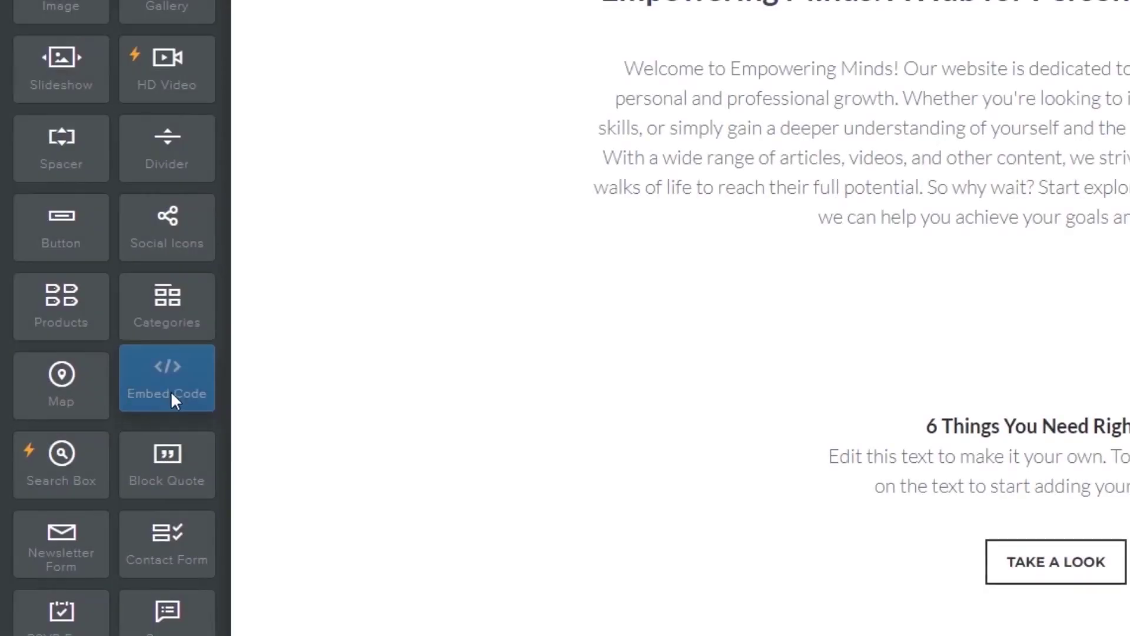
drag(171, 391, 1064, 359)
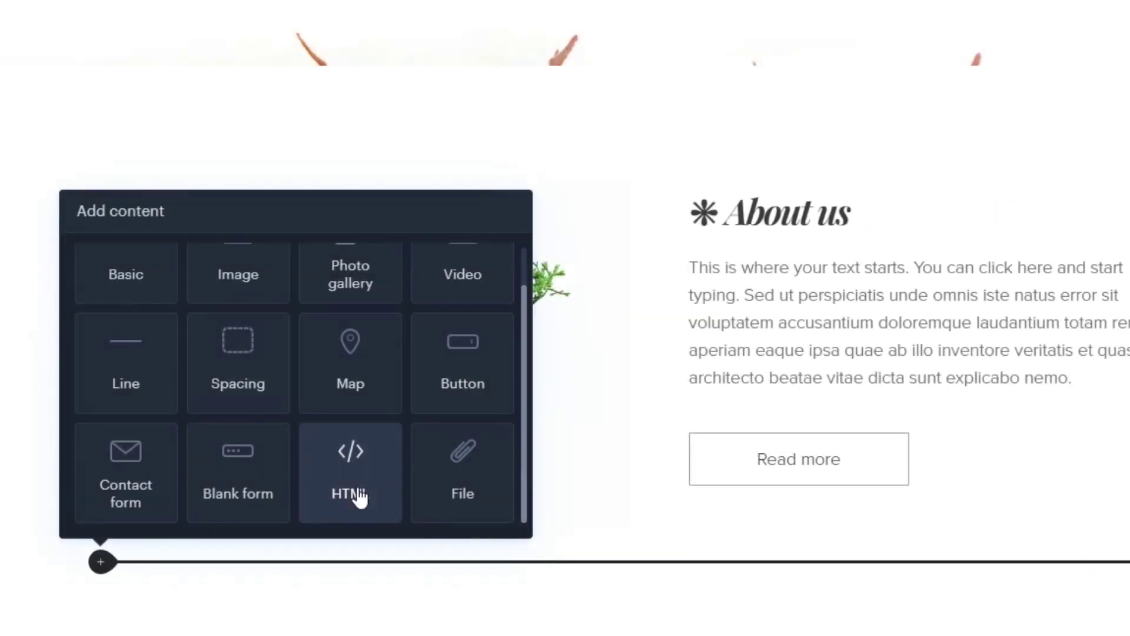
click(358, 497)
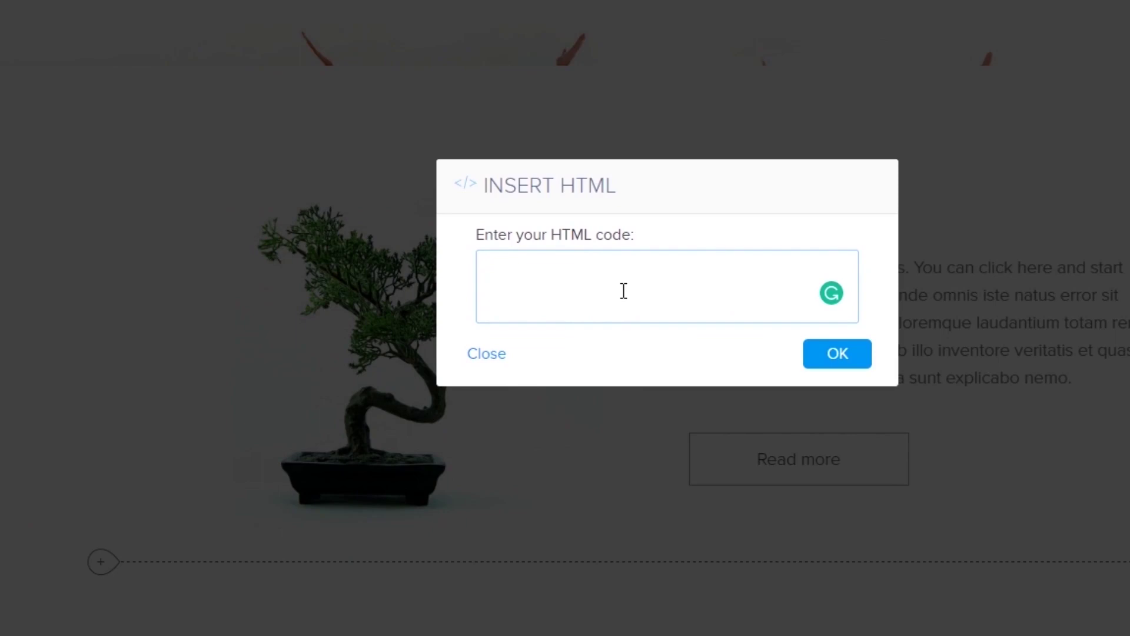
key(ctrl+v)
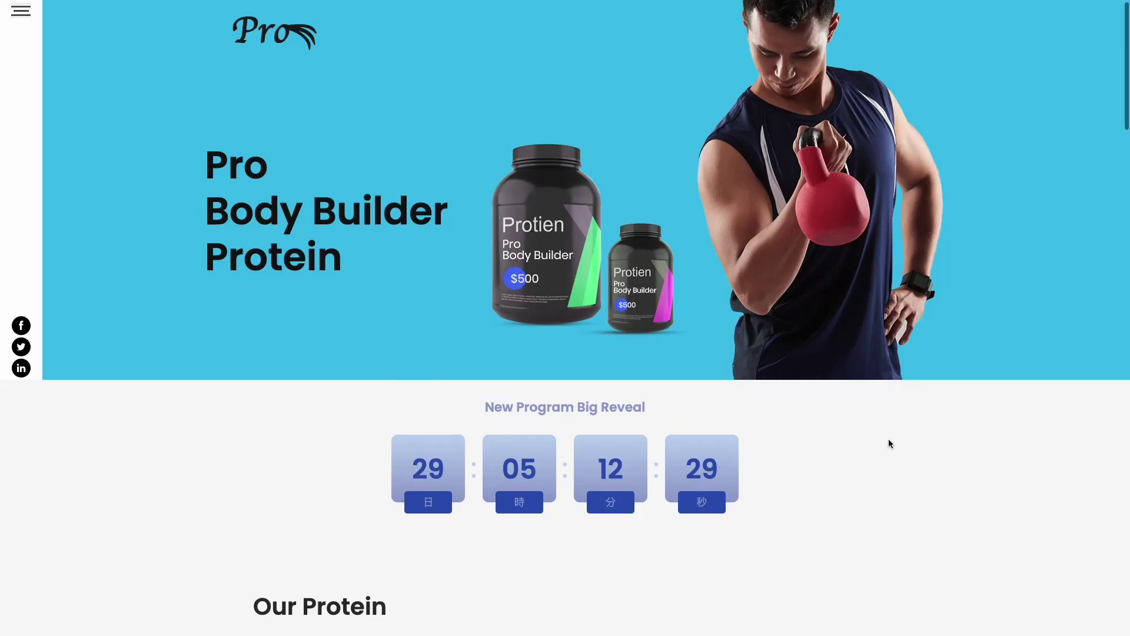
scroll(888, 439, down, 3)
scroll(889, 444, down, 2)
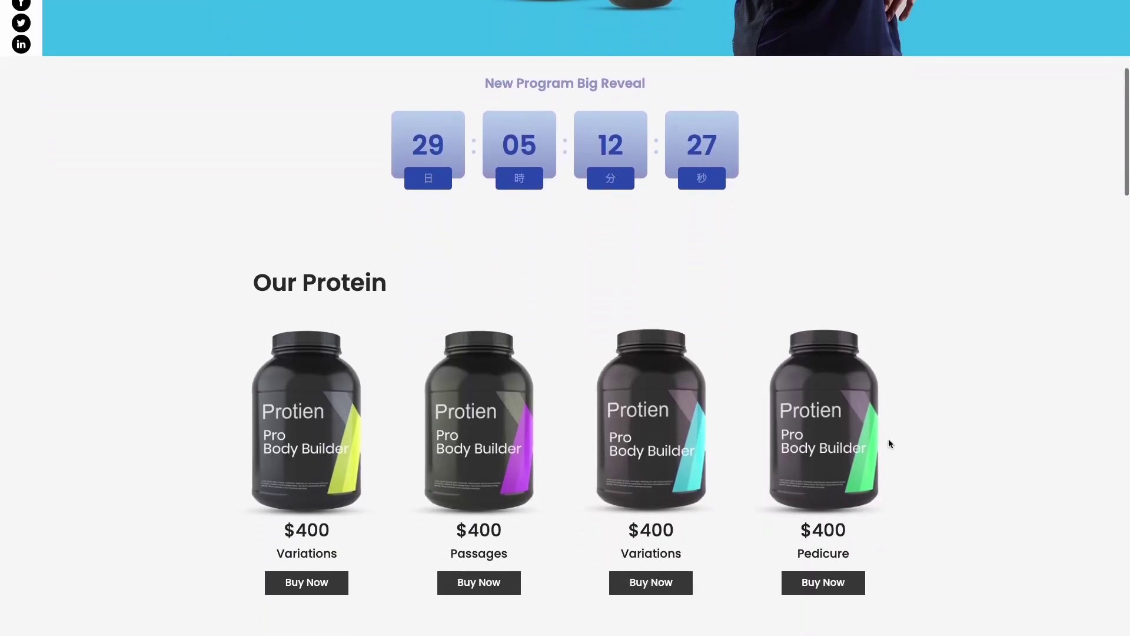